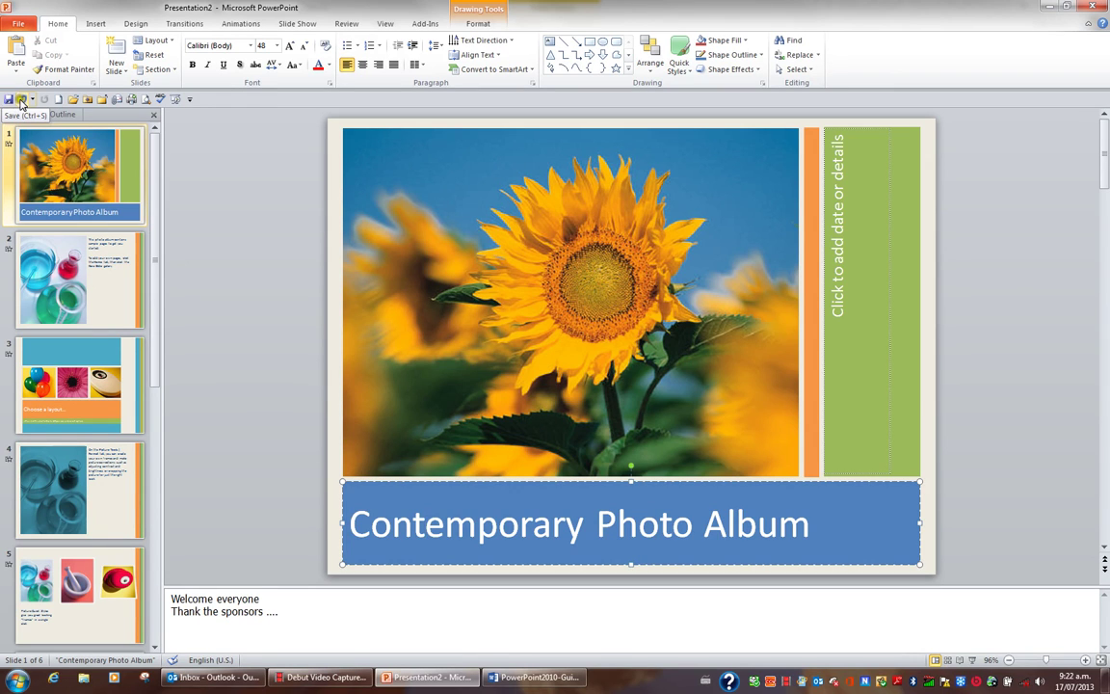
- Show the File tab's Info page for the unsaved six-slide Presentation2
click(19, 23)
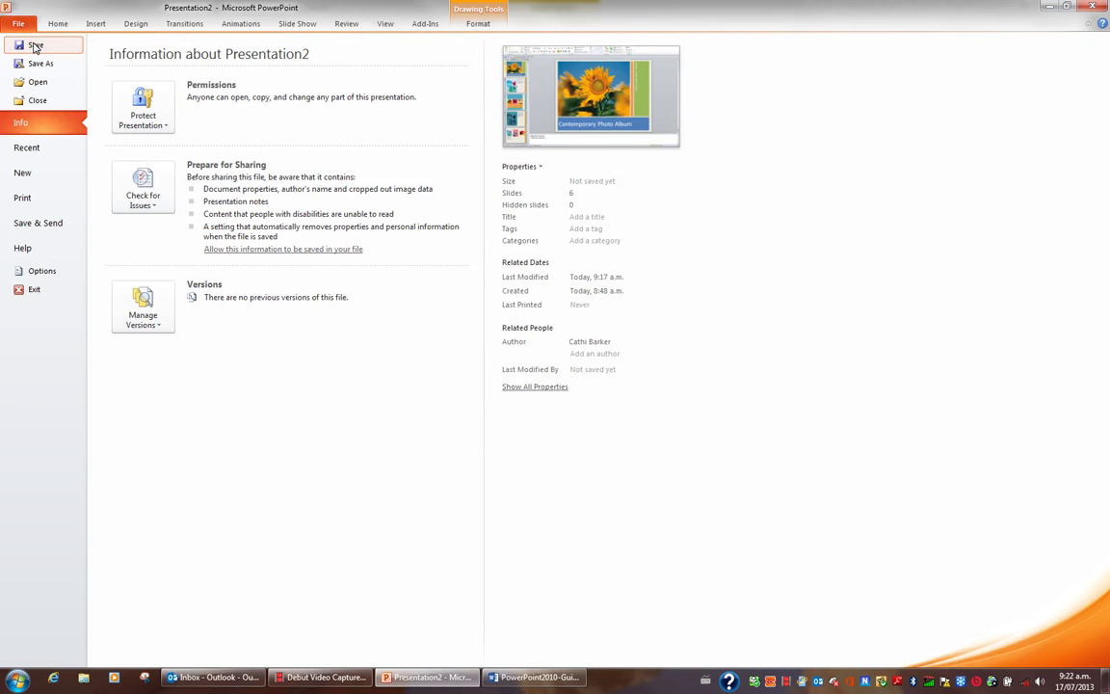
- Save the presentation to the Desktop with the file name Album
click(36, 46)
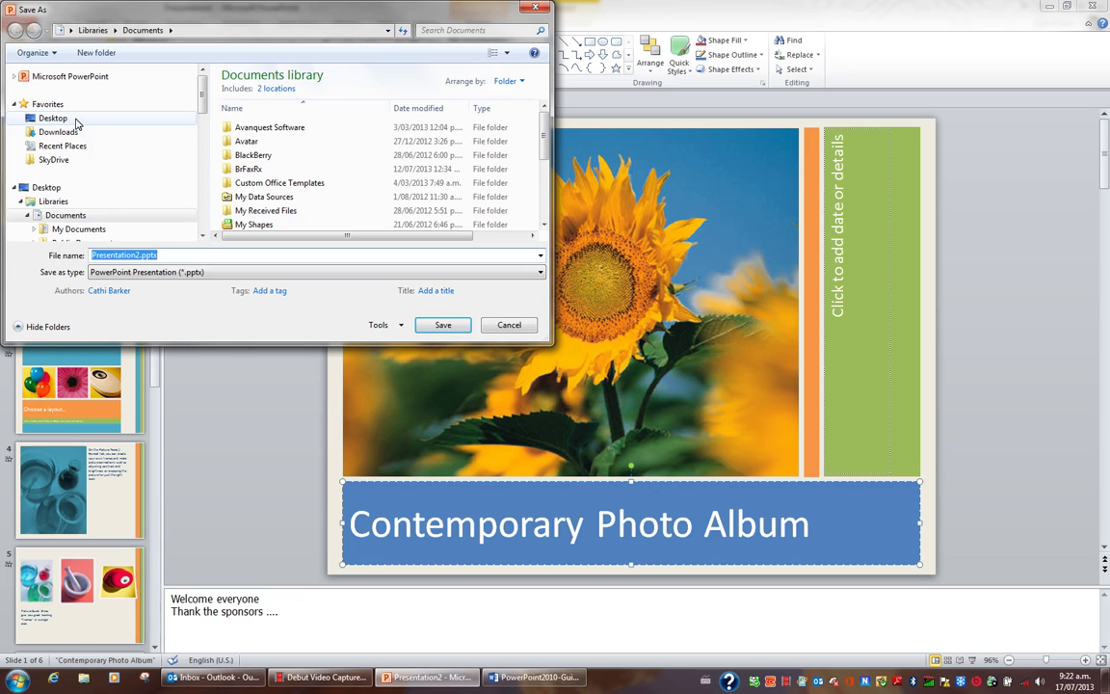
click(54, 118)
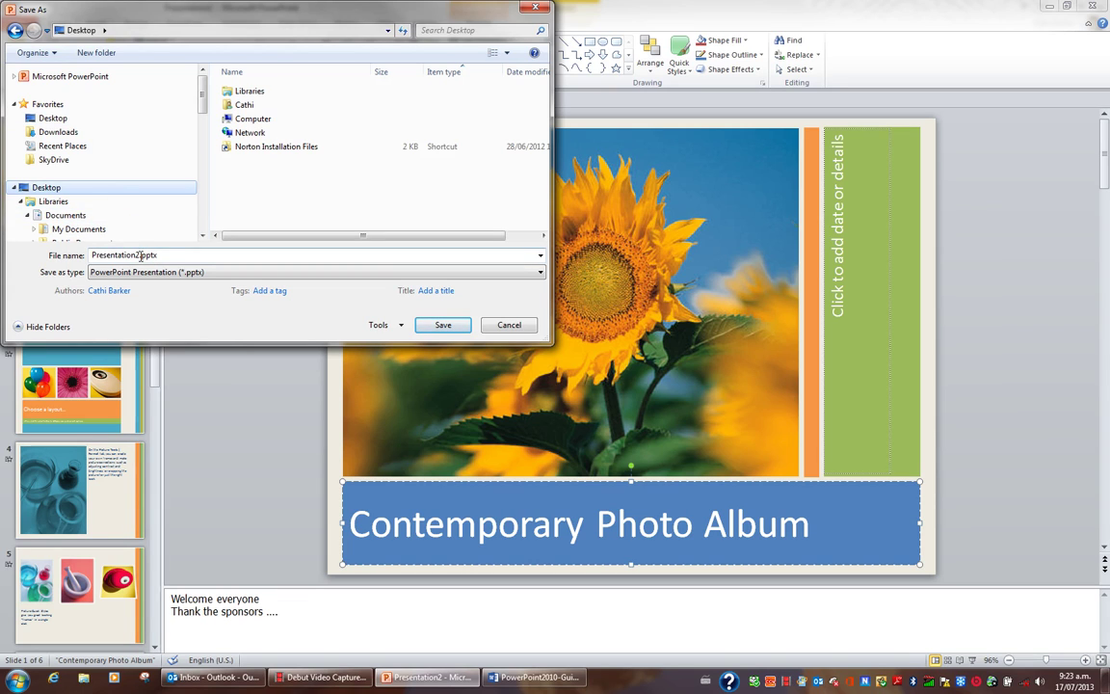
double_click(141, 255)
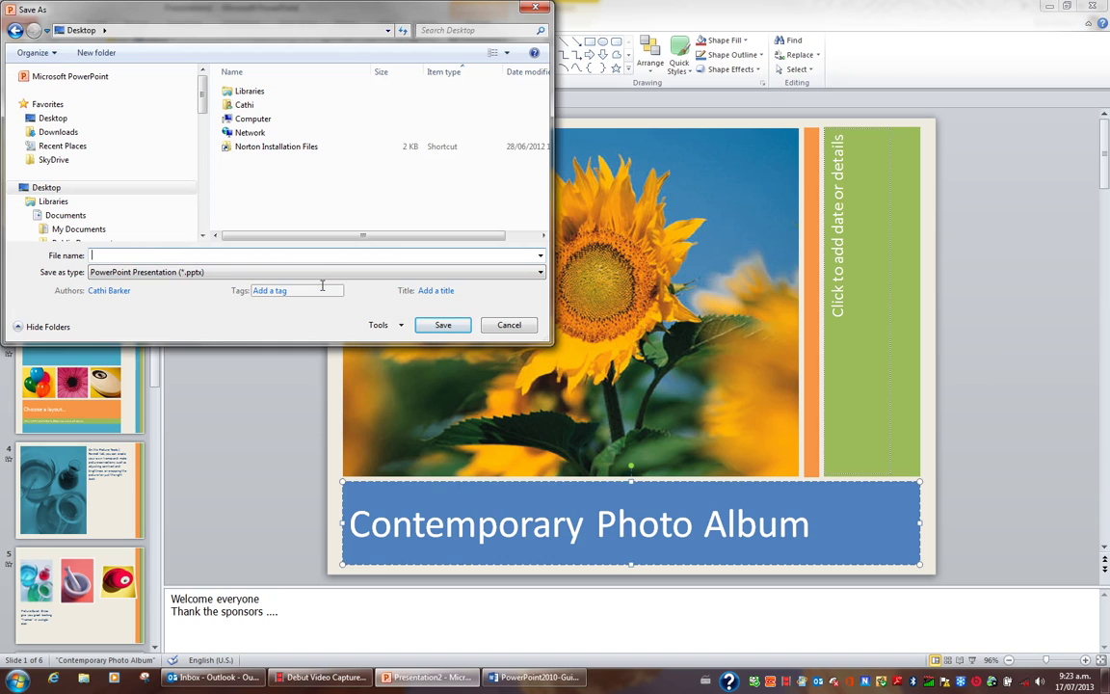
text(Album)
click(443, 327)
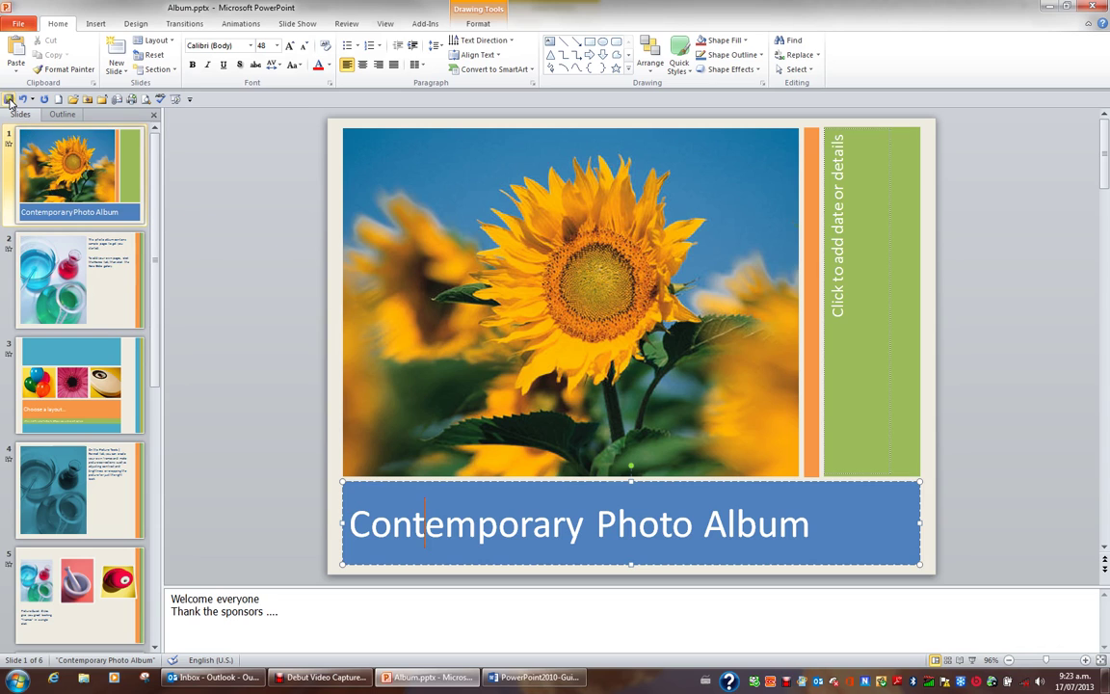
- Save Album's latest changes and check its Info page: Desktop, 6 slides, 598KB
click(10, 101)
click(253, 252)
click(252, 252)
click(251, 251)
click(21, 24)
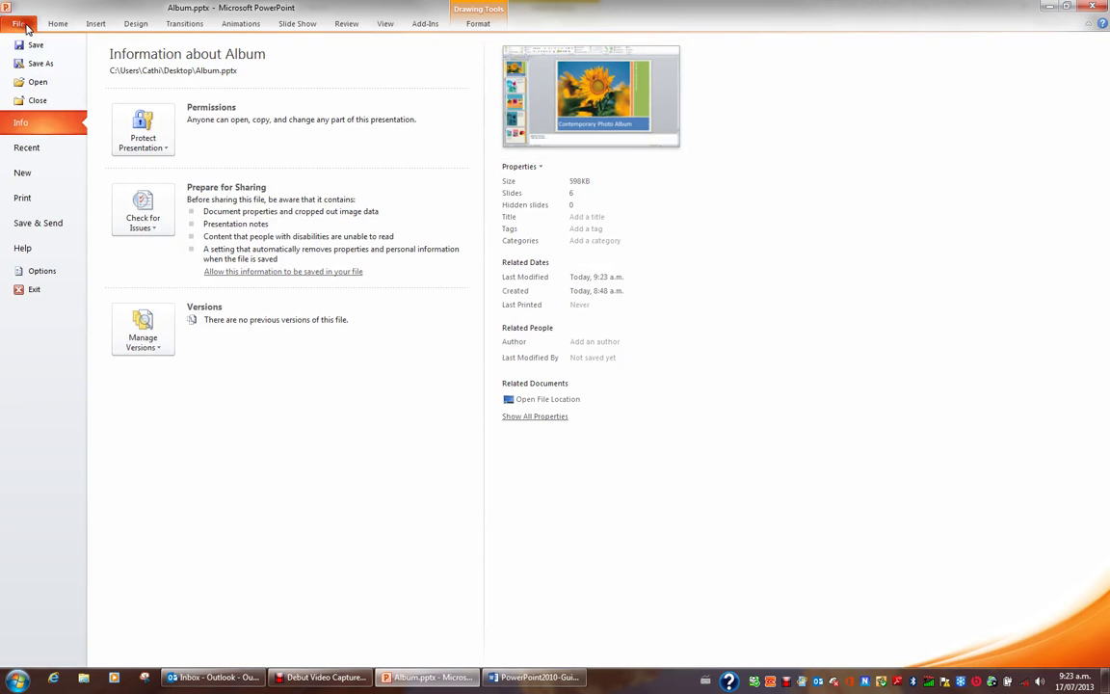
click(39, 63)
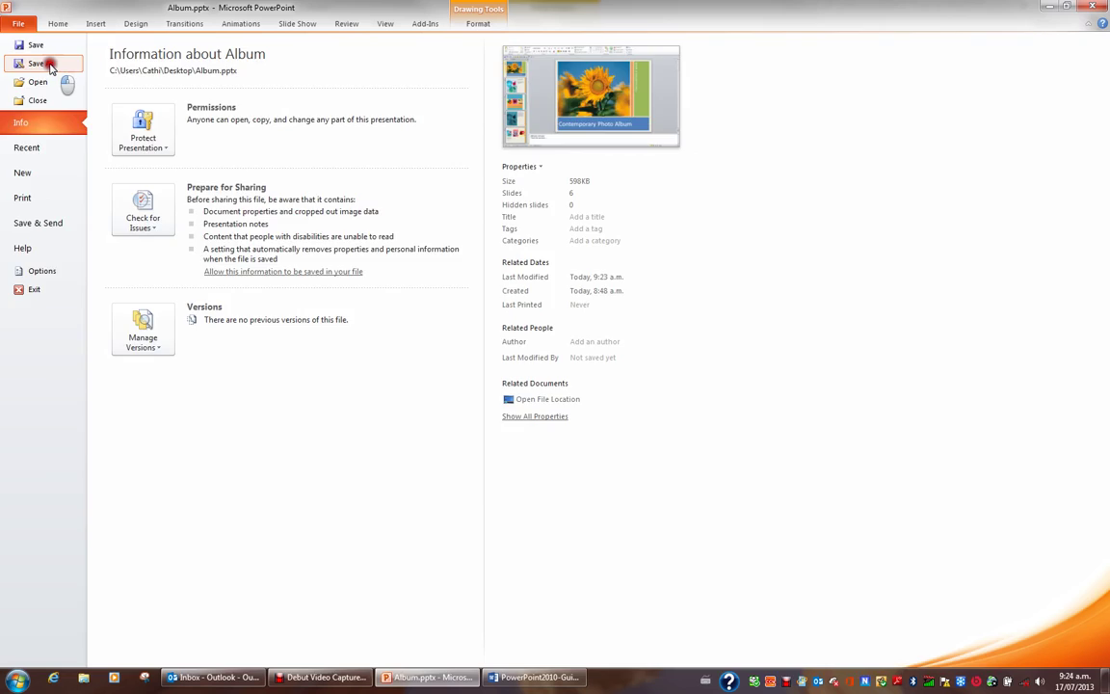
- Save a copy to the Desktop named Photo Album.pptx by adding 'Photo' before Album
click(48, 65)
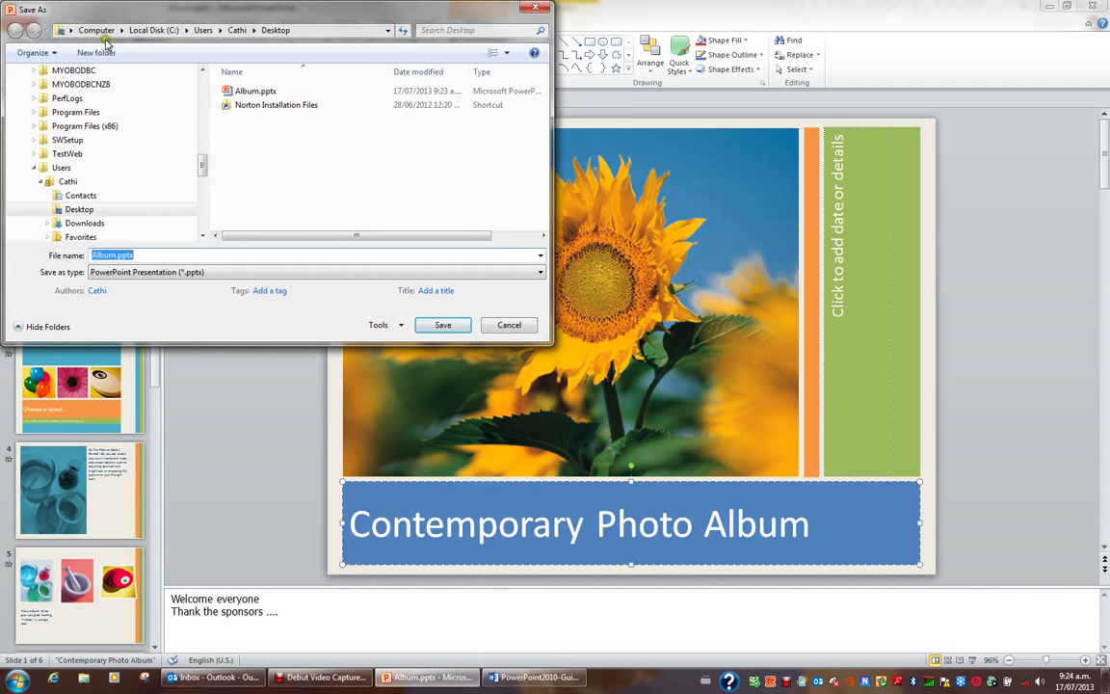
drag(134, 18, 298, 84)
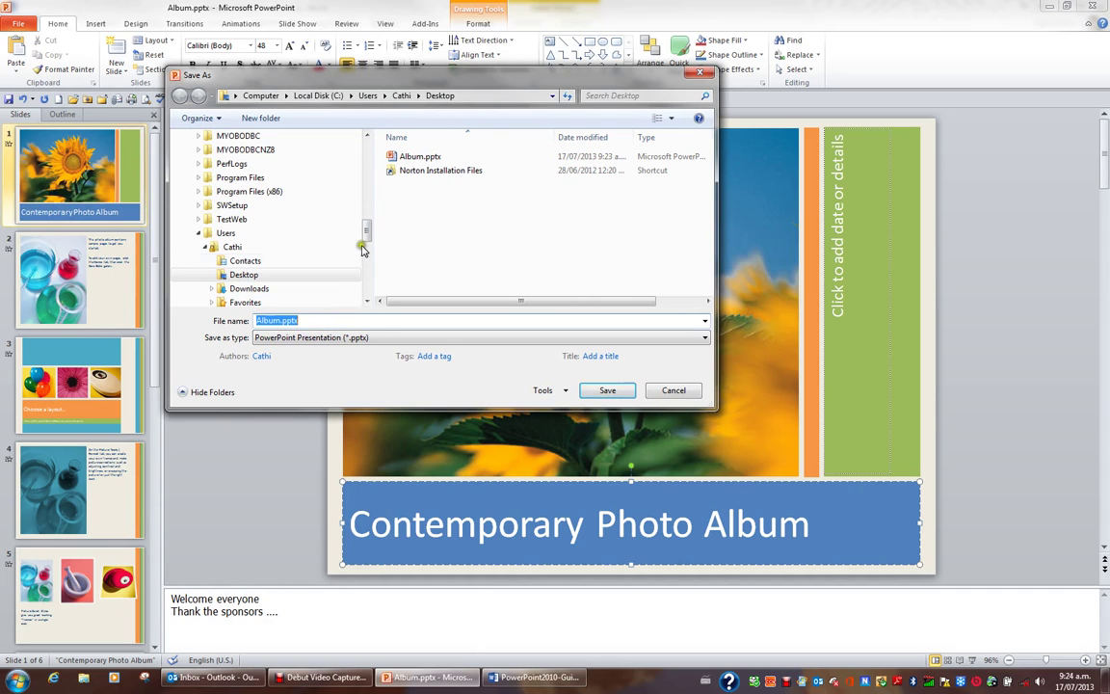
drag(366, 229, 371, 148)
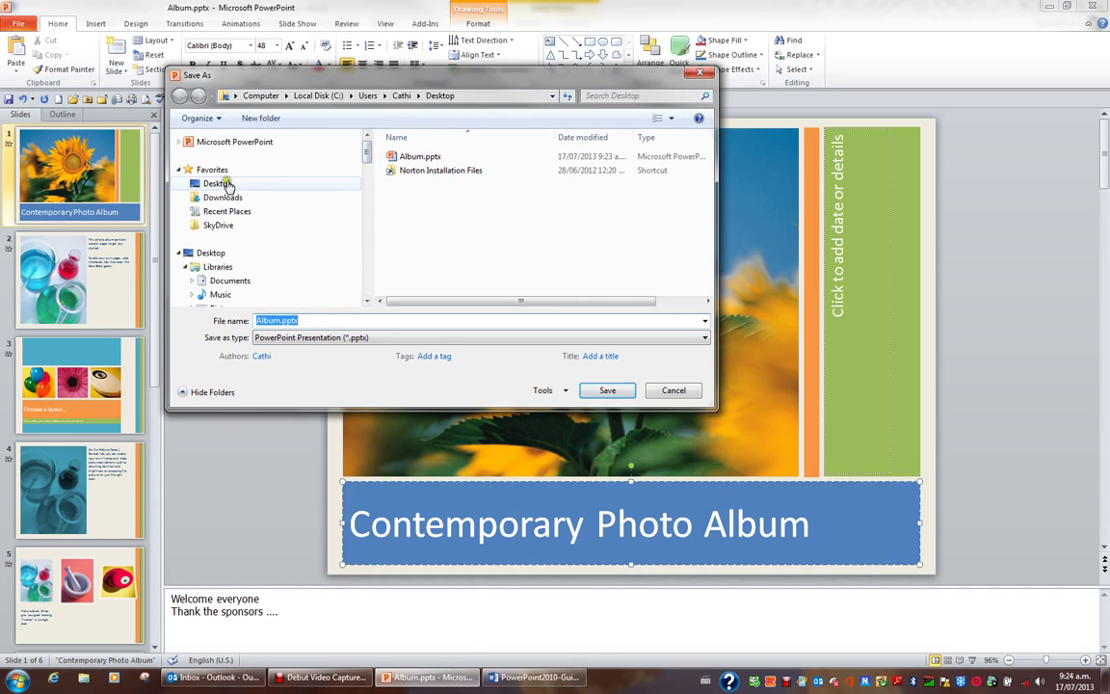
click(225, 184)
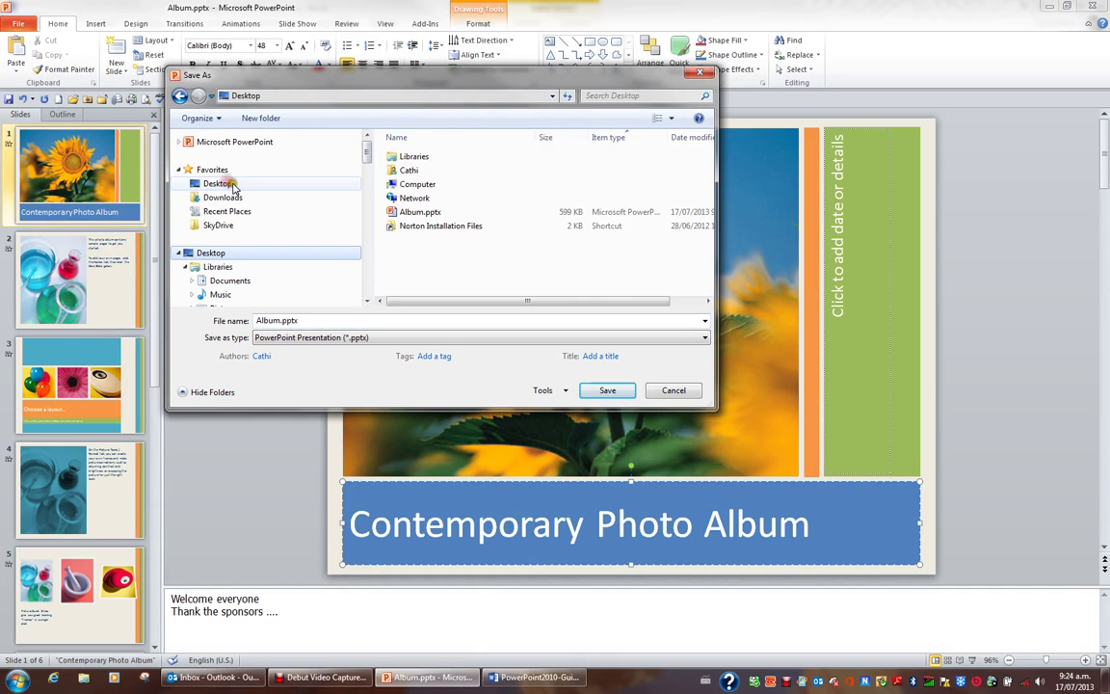
double_click(277, 321)
click(279, 321)
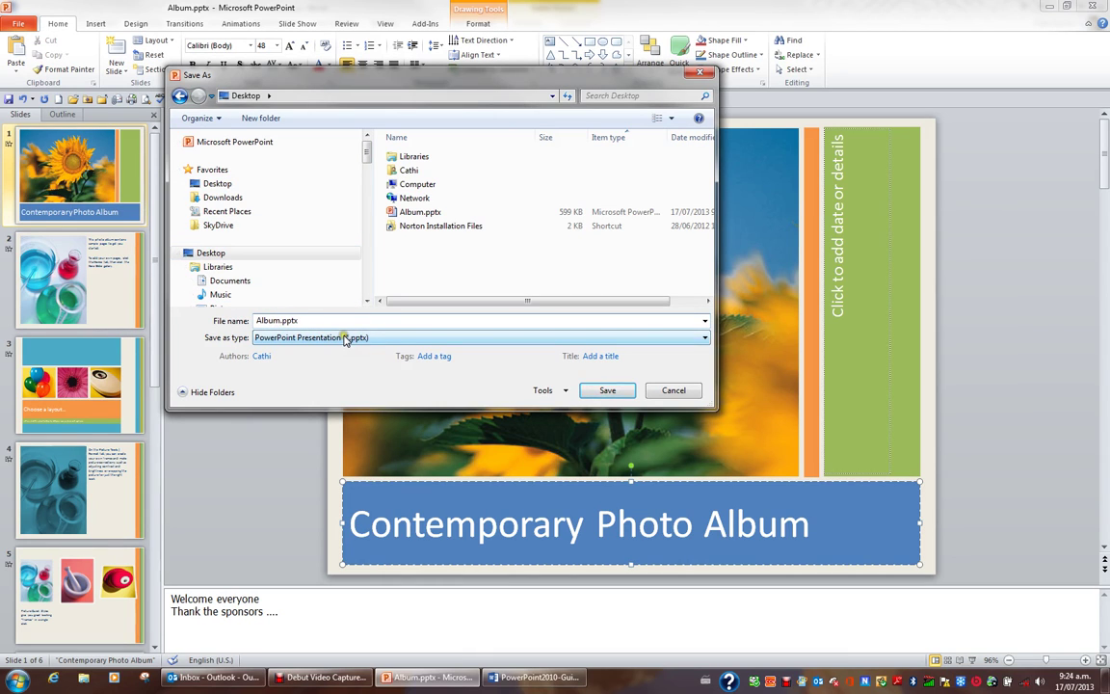
text(Photo)
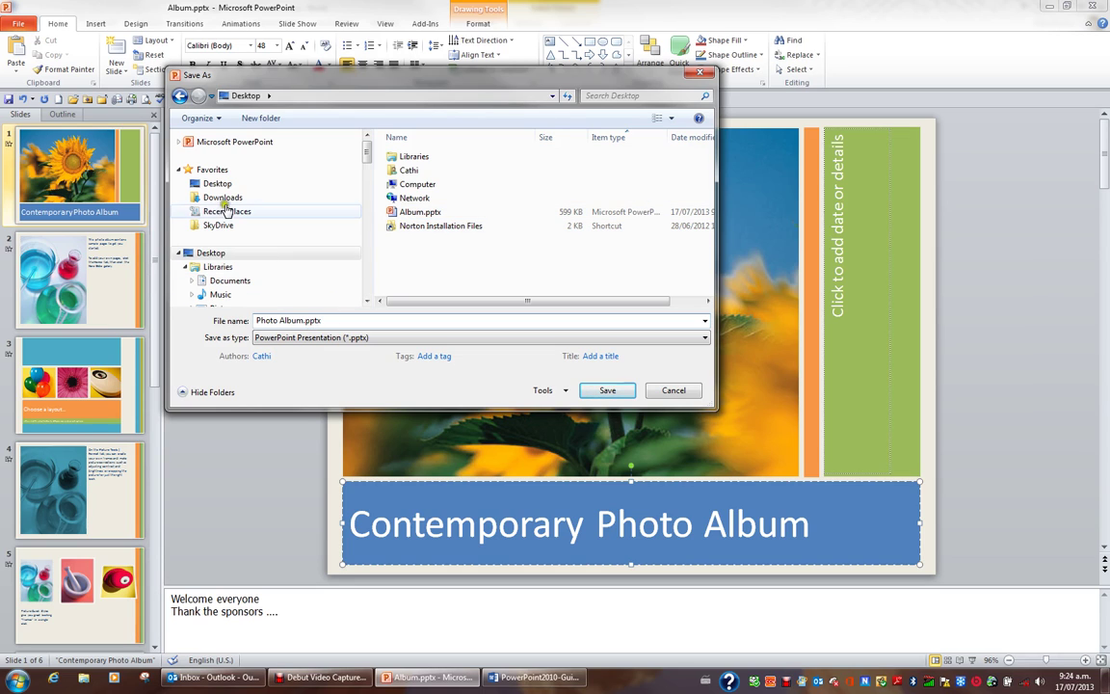
click(604, 392)
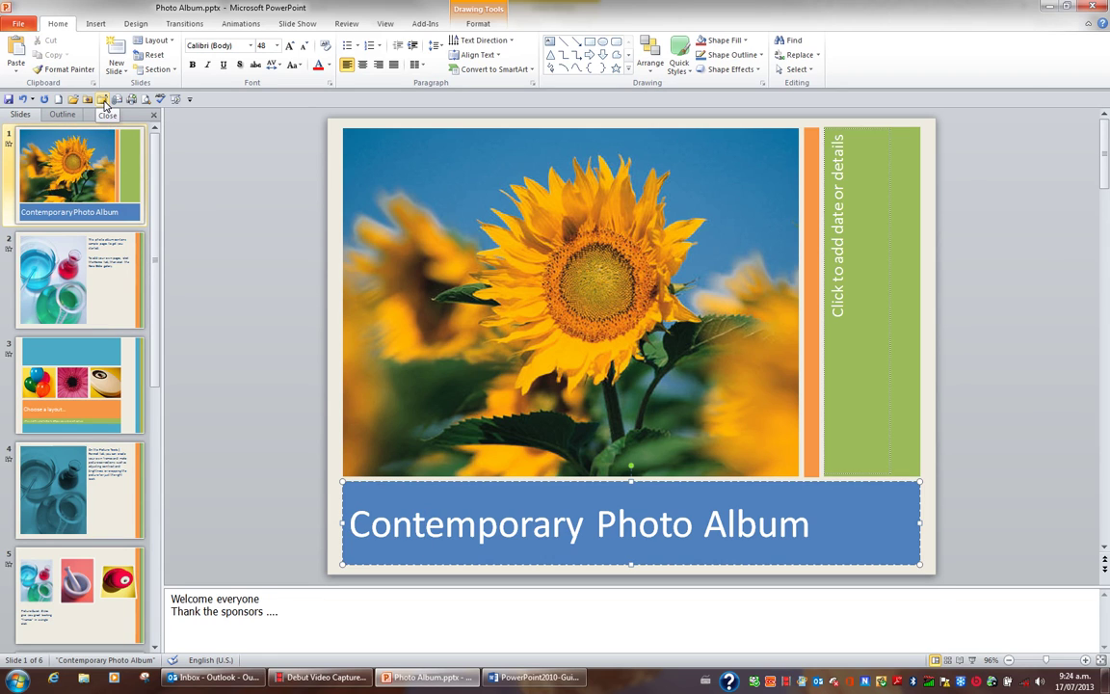
- Close Photo Album.pptx from the File menu, leaving PowerPoint empty
click(19, 23)
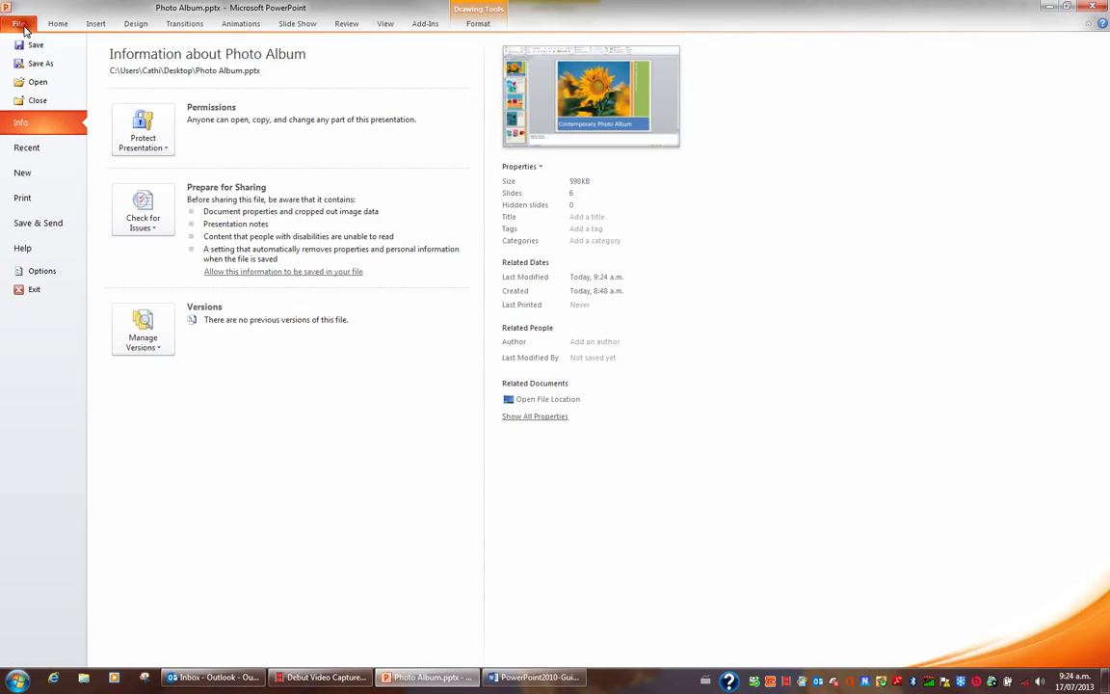
click(47, 103)
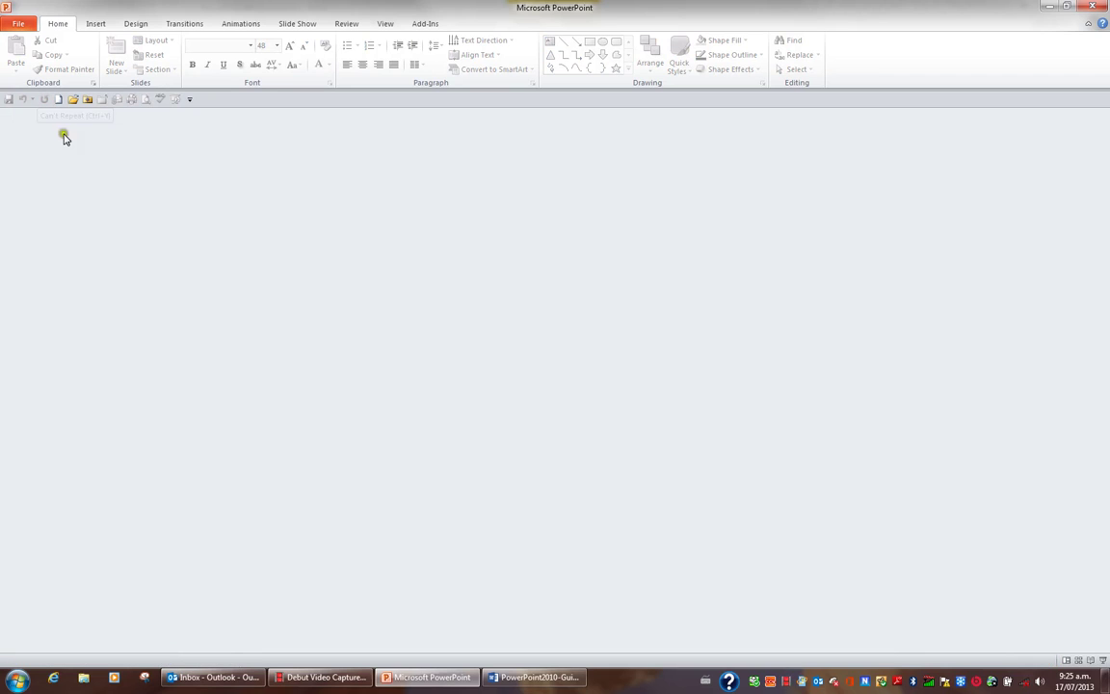
- Reopen Album.pptx from the Desktop through the Open dialog
click(88, 177)
click(22, 25)
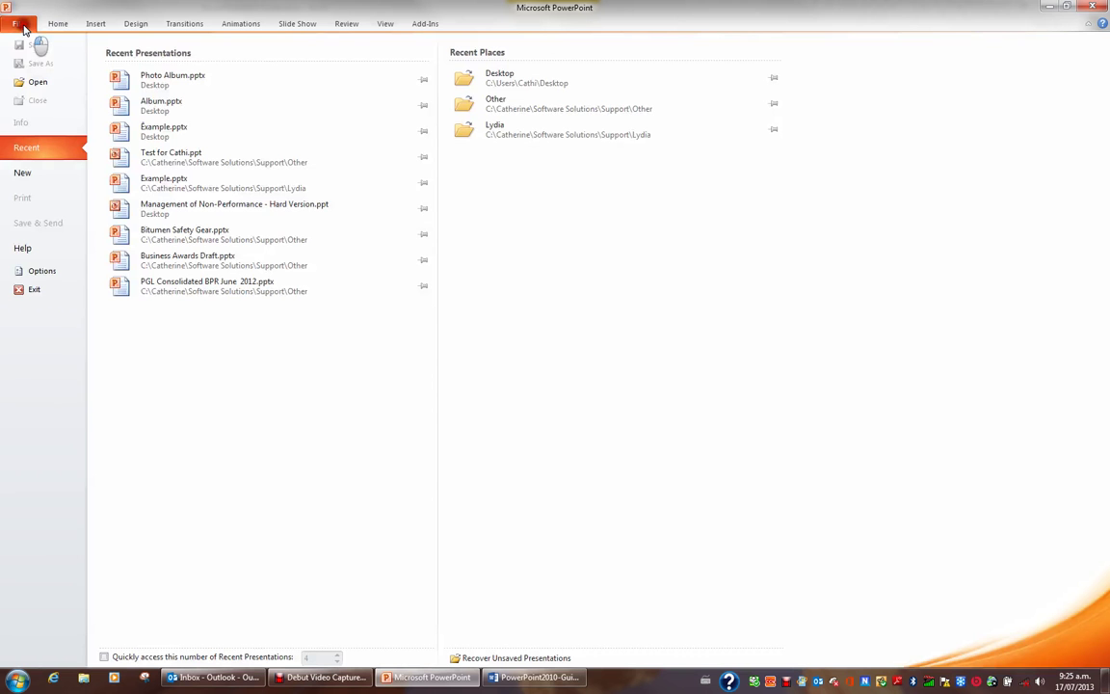
click(38, 82)
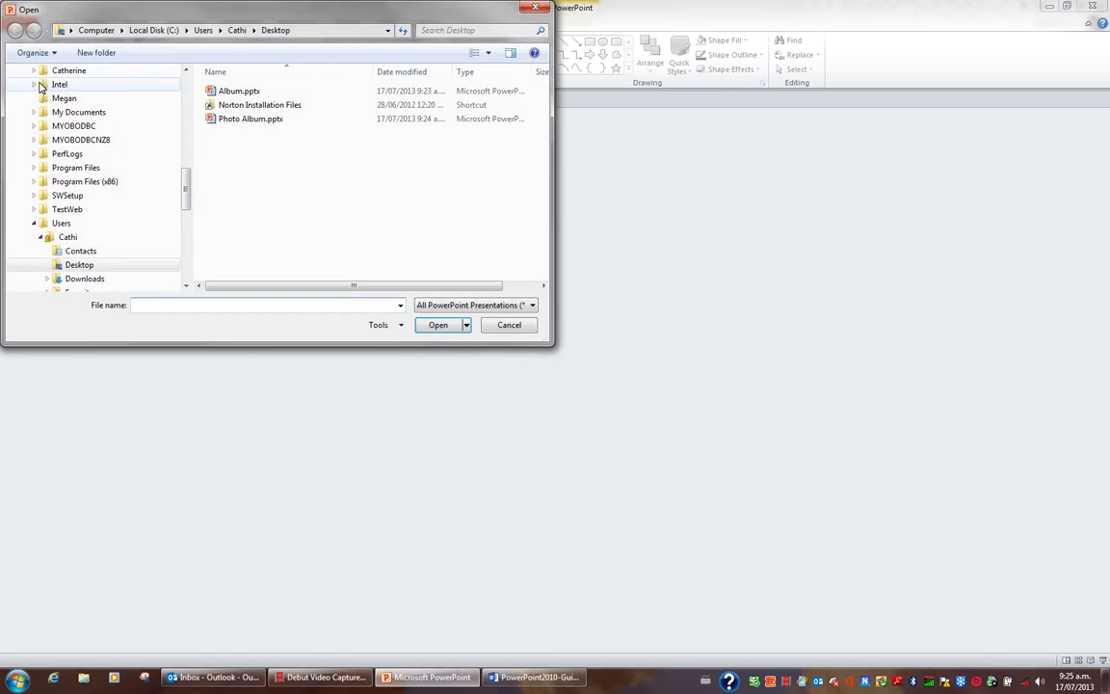
drag(186, 199, 186, 91)
click(69, 117)
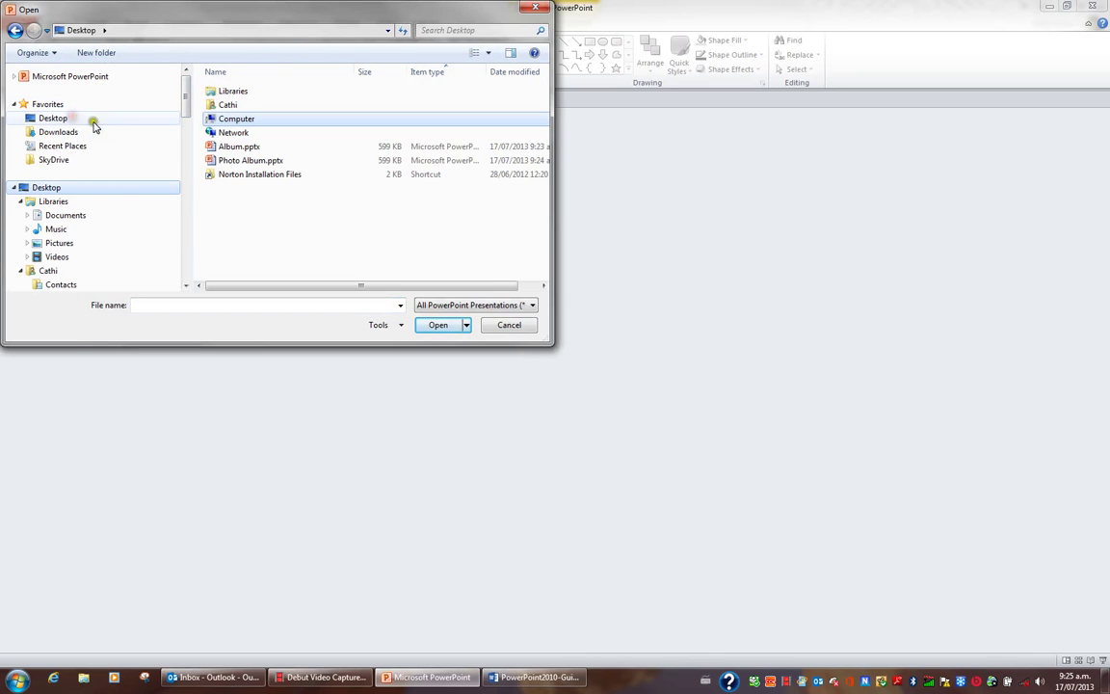
click(240, 148)
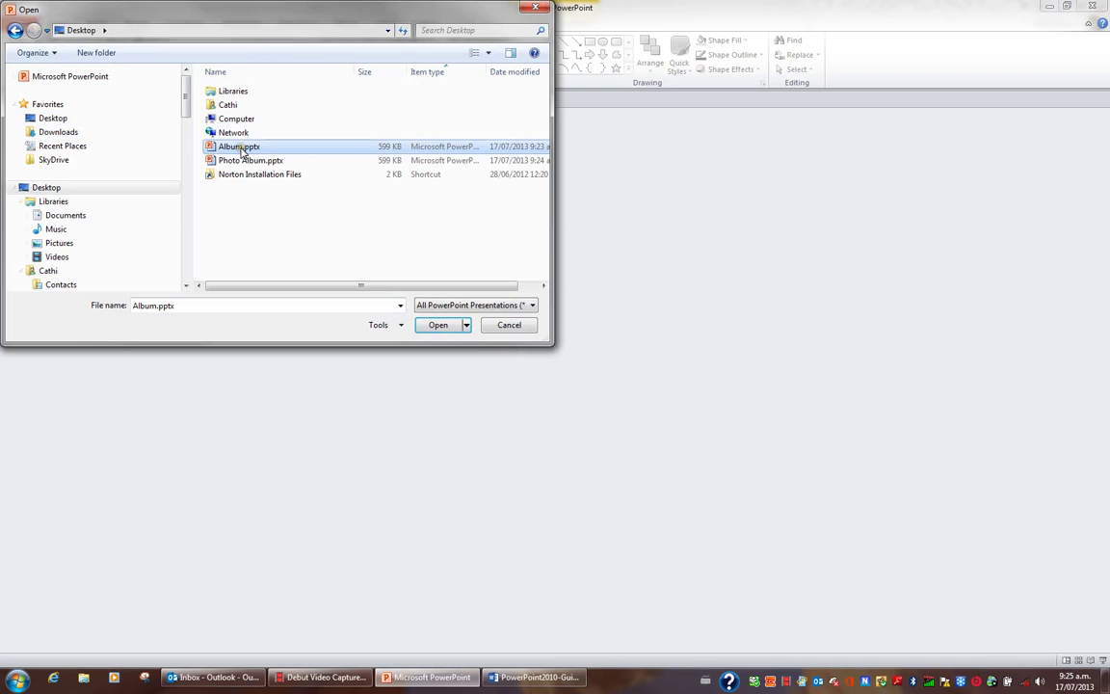
click(445, 327)
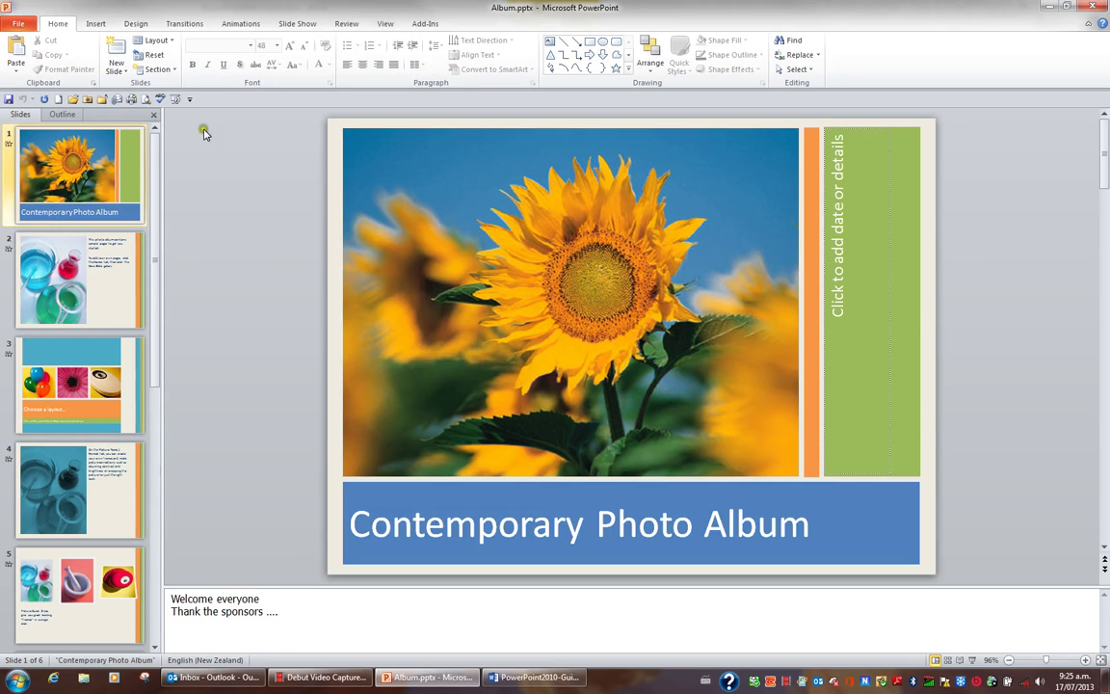
- Reopen Photo Album.pptx from the File menu's Recent presentations list
click(25, 27)
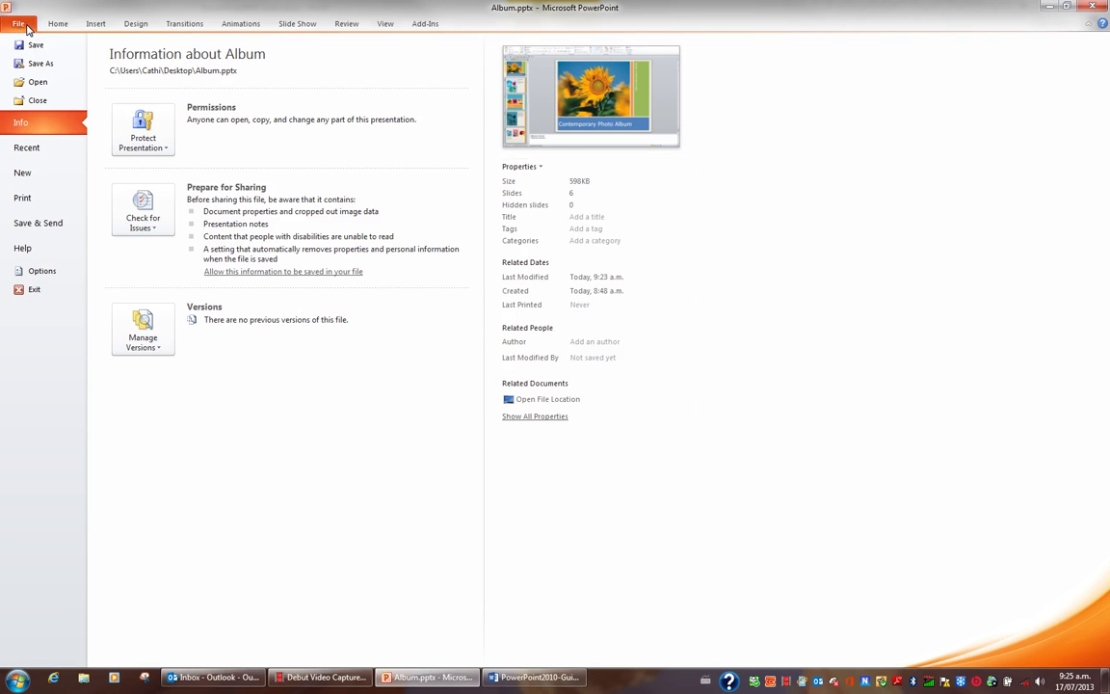
click(27, 148)
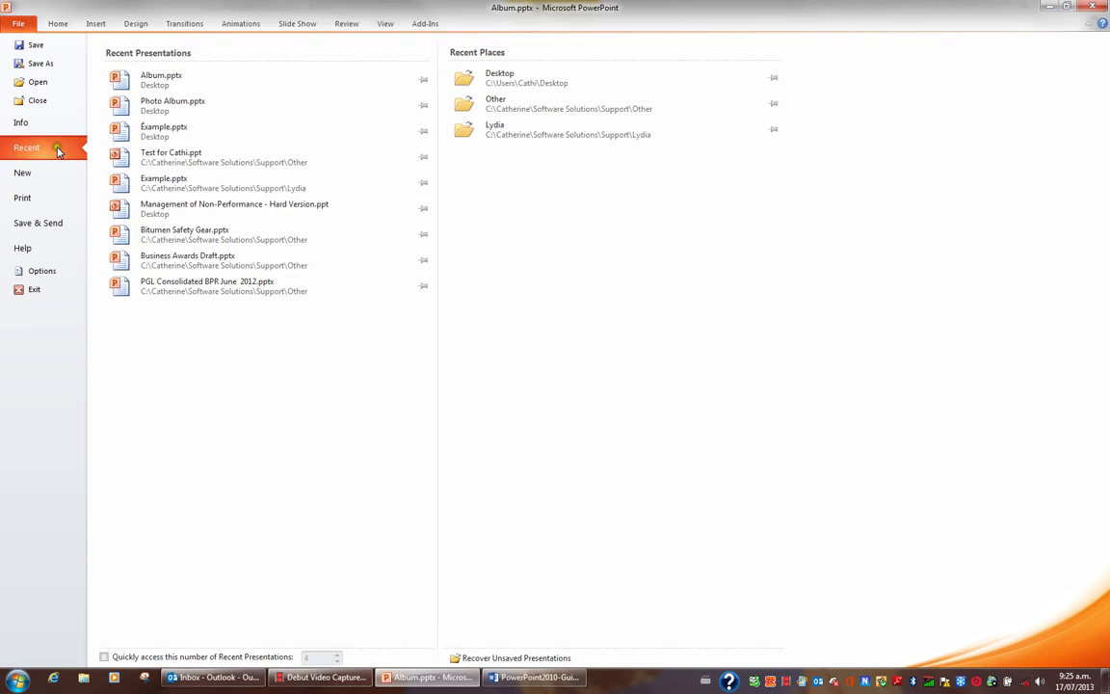
click(172, 106)
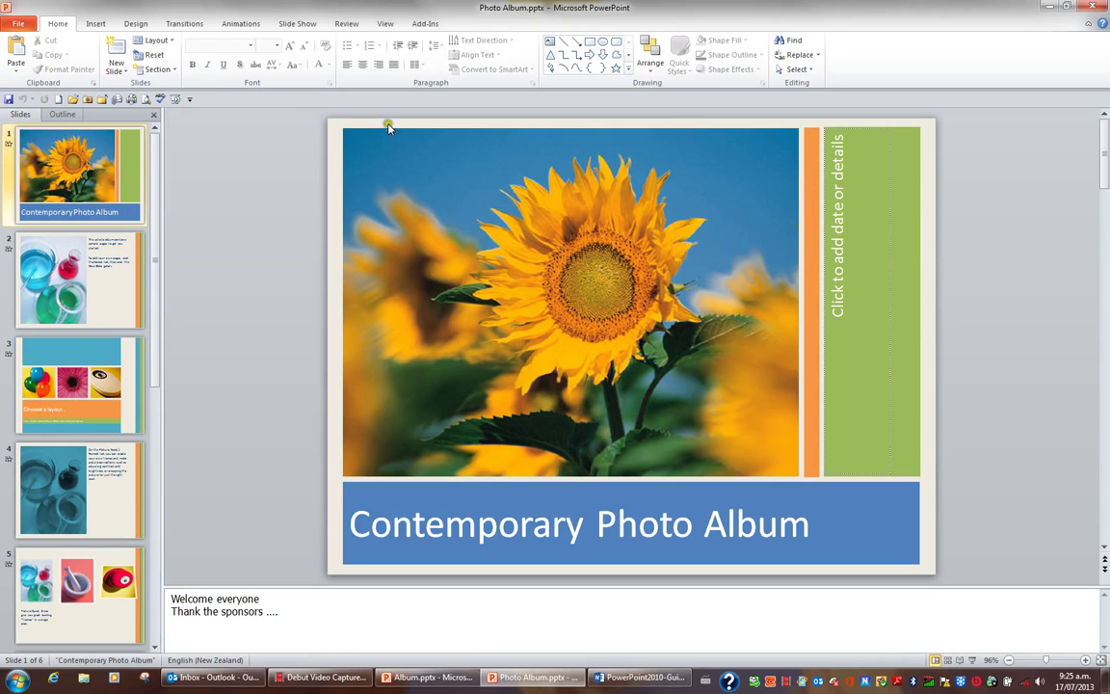
click(386, 25)
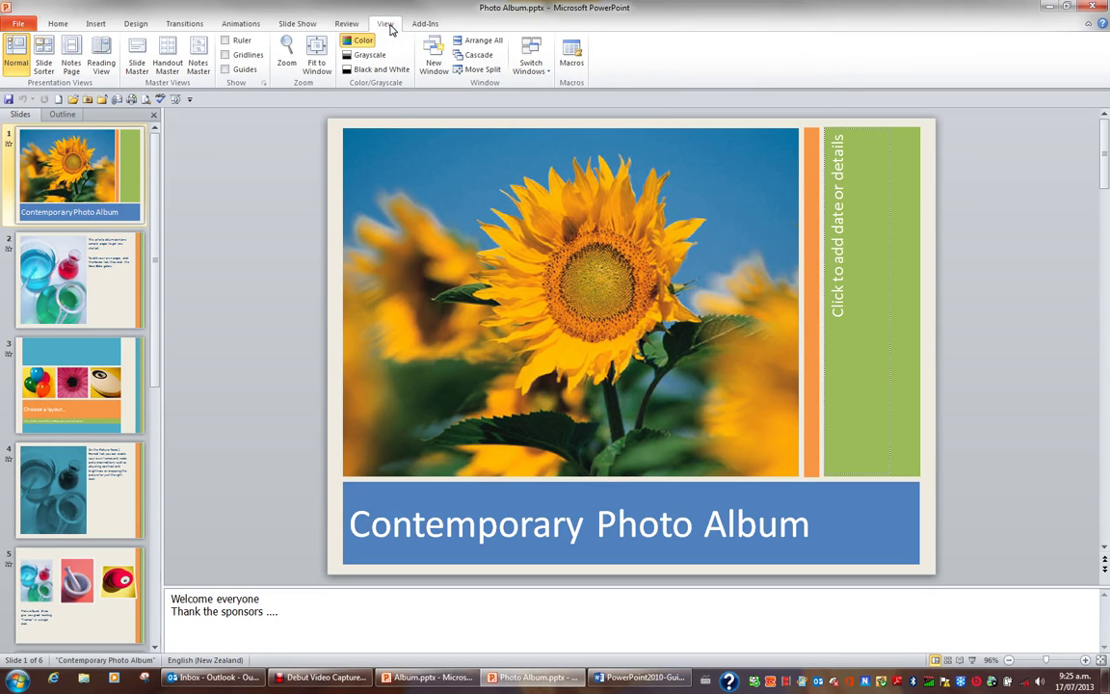
click(531, 66)
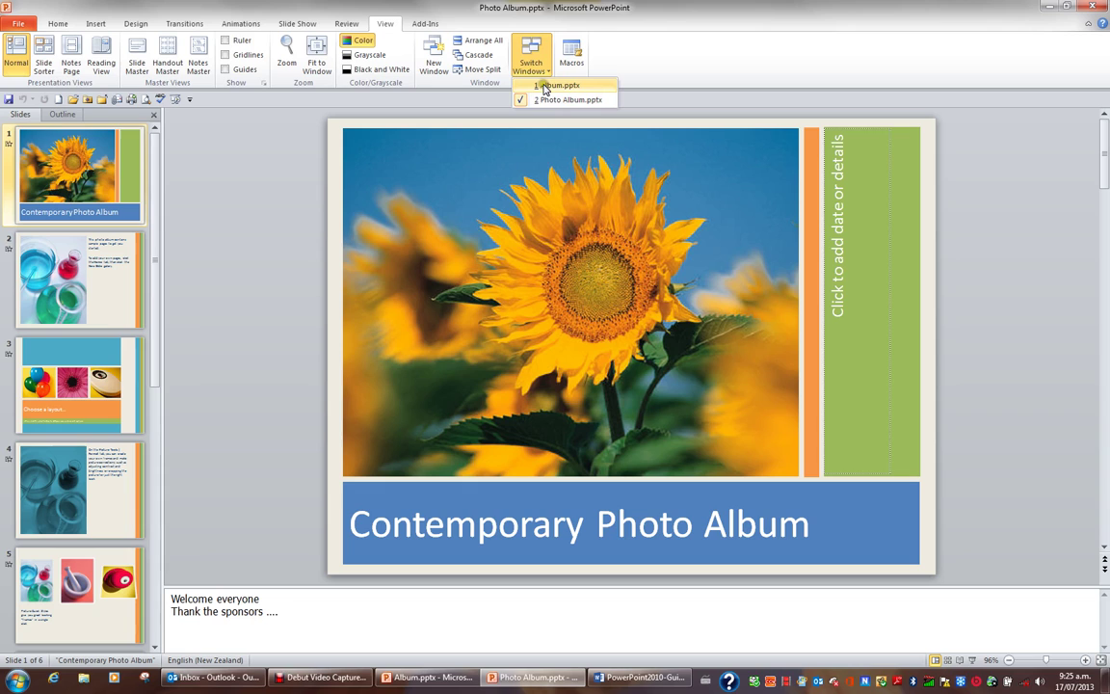
click(546, 86)
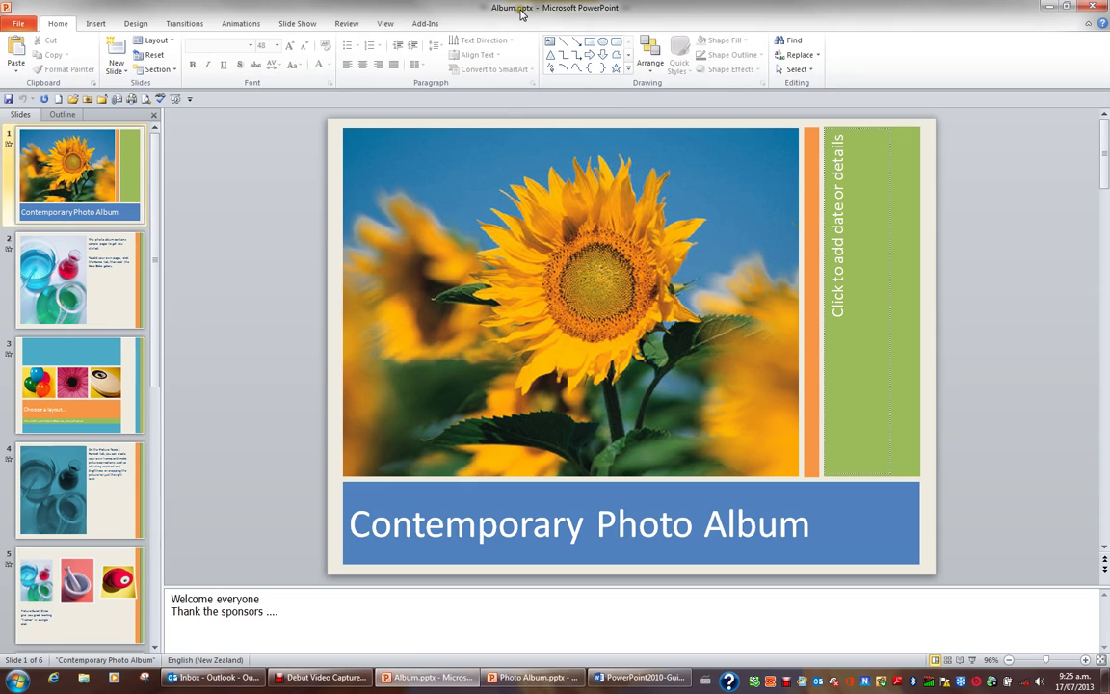
click(385, 23)
click(520, 64)
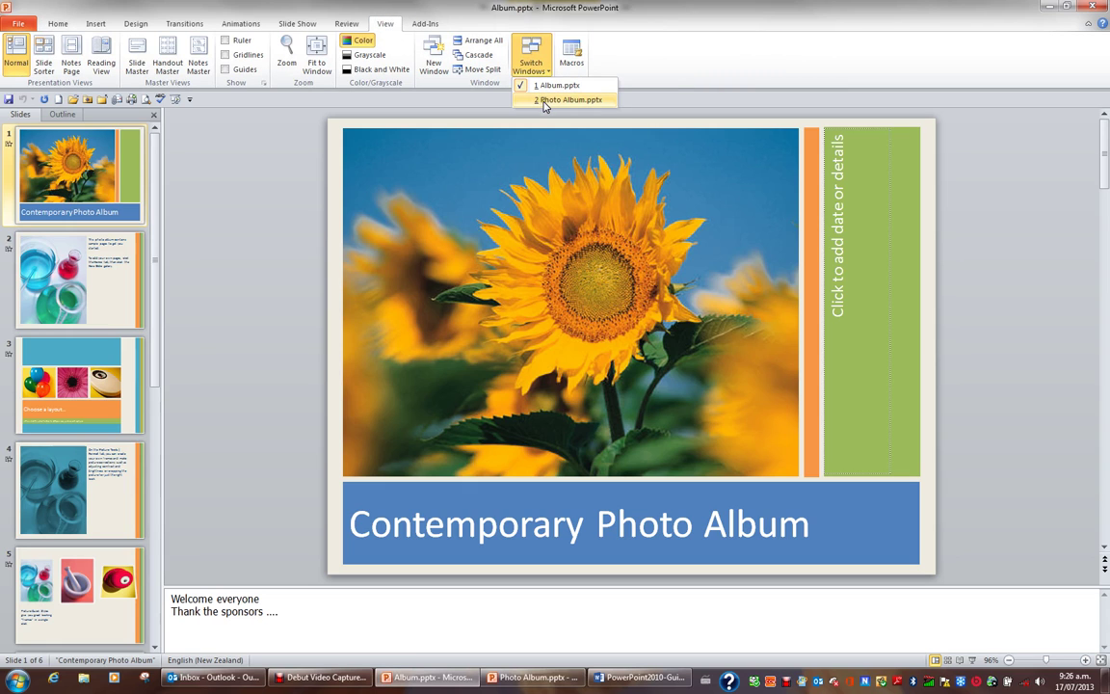
click(545, 102)
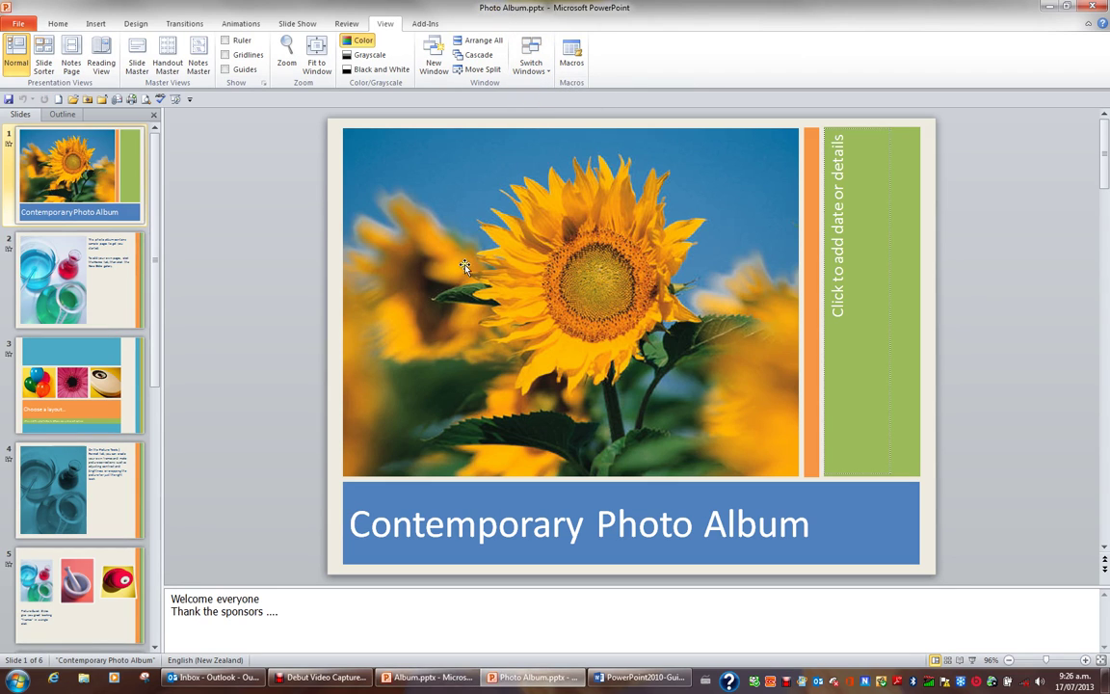
click(441, 680)
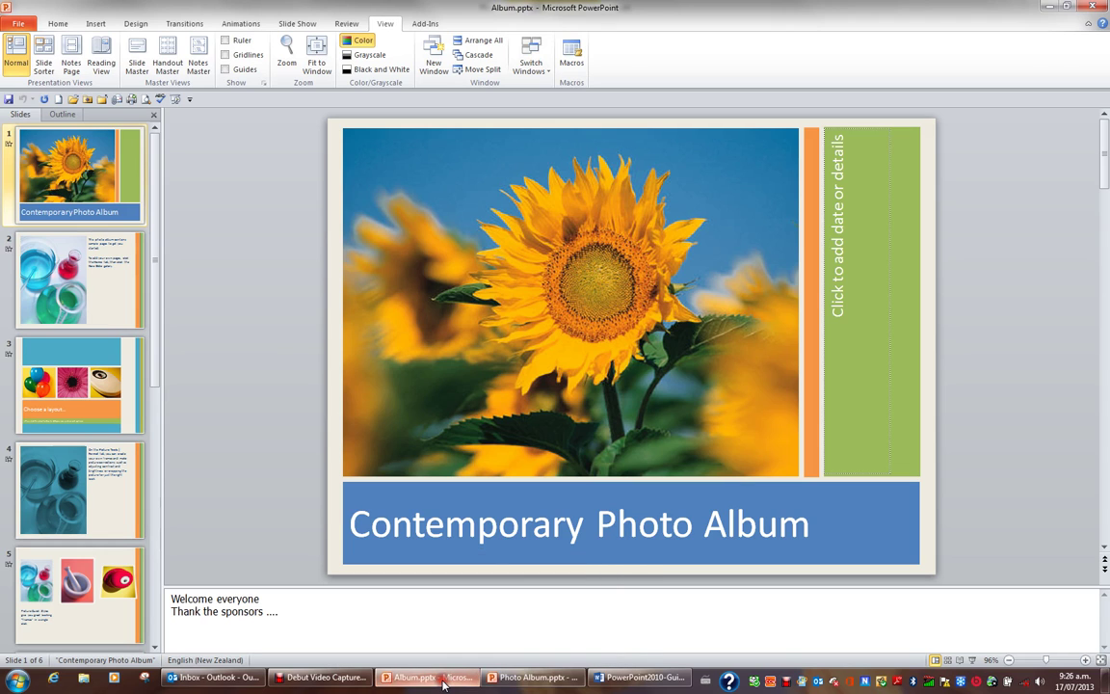
click(507, 680)
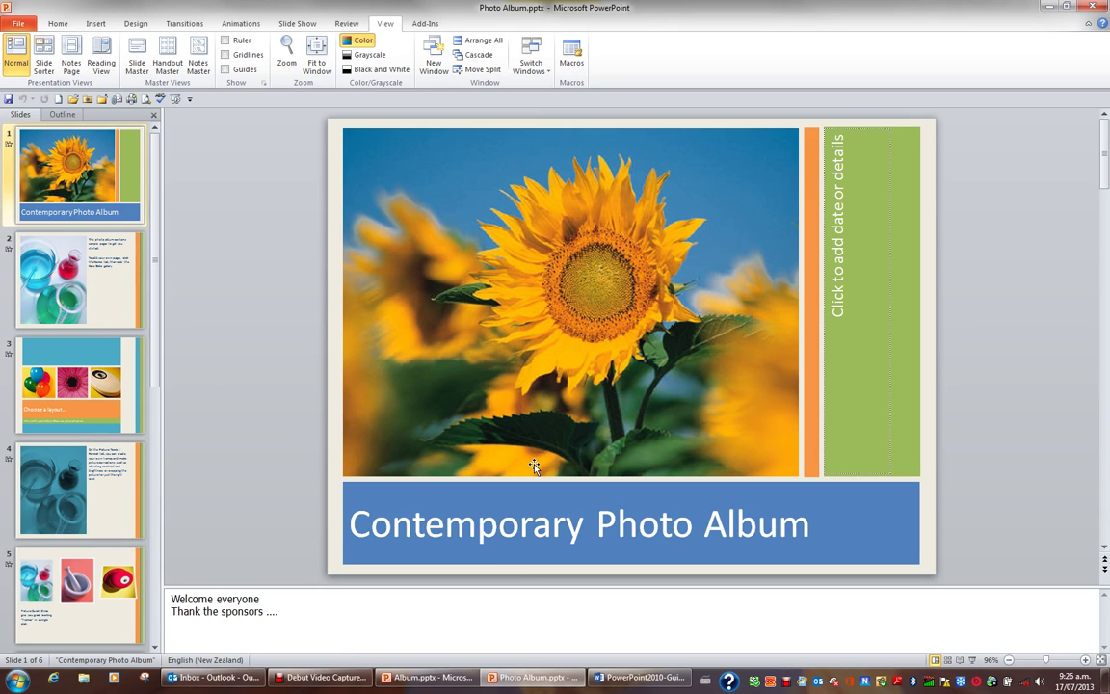
key(alt+Tab)
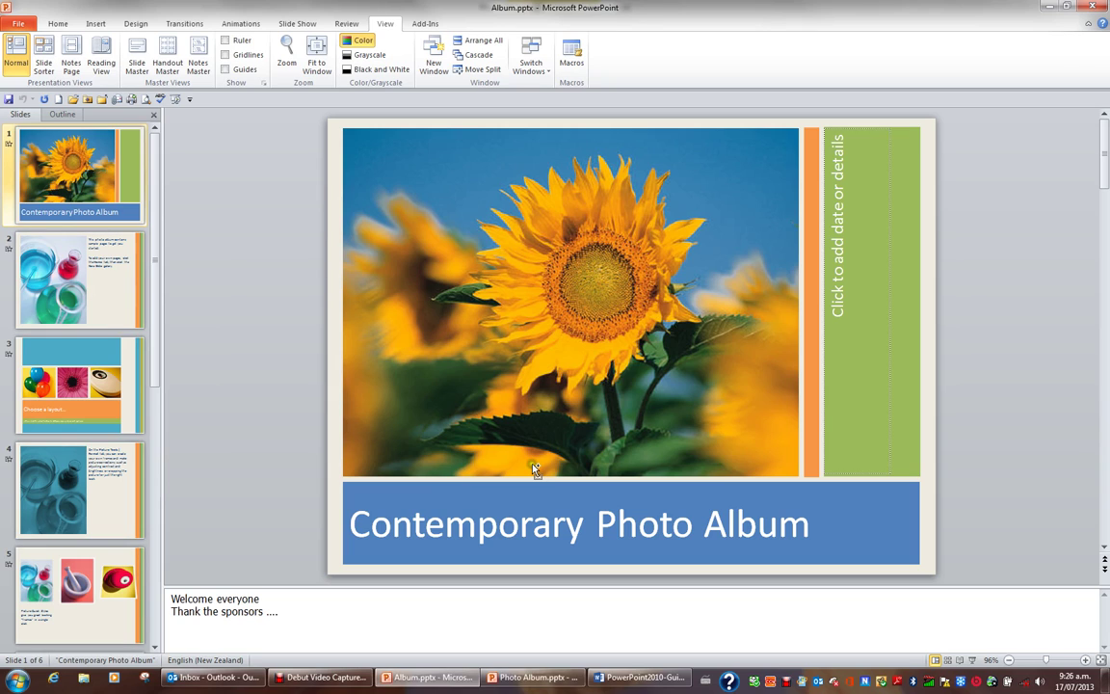
key(alt+Tab)
key(alt+Tab)
key(alt+Tab)
key(alt+Tab)
key(alt+Tab)
key(alt+Tab)
key(alt+Tab)
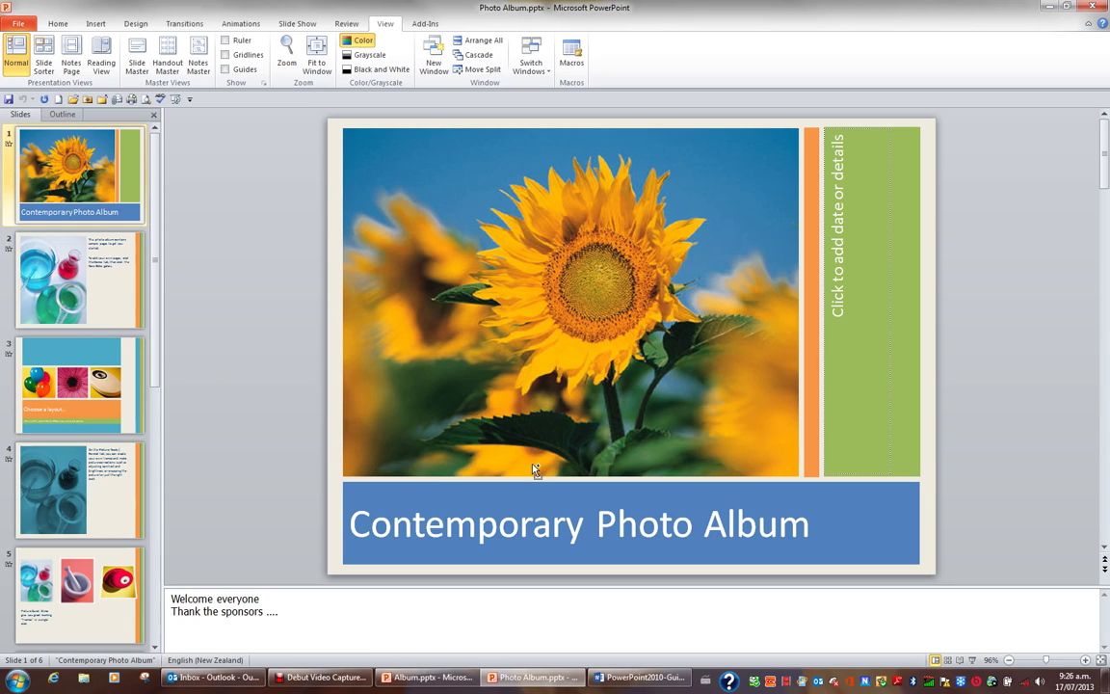
- Close Photo Album.pptx from the Quick Access Toolbar, then Album.pptx with Ctrl+W
click(101, 100)
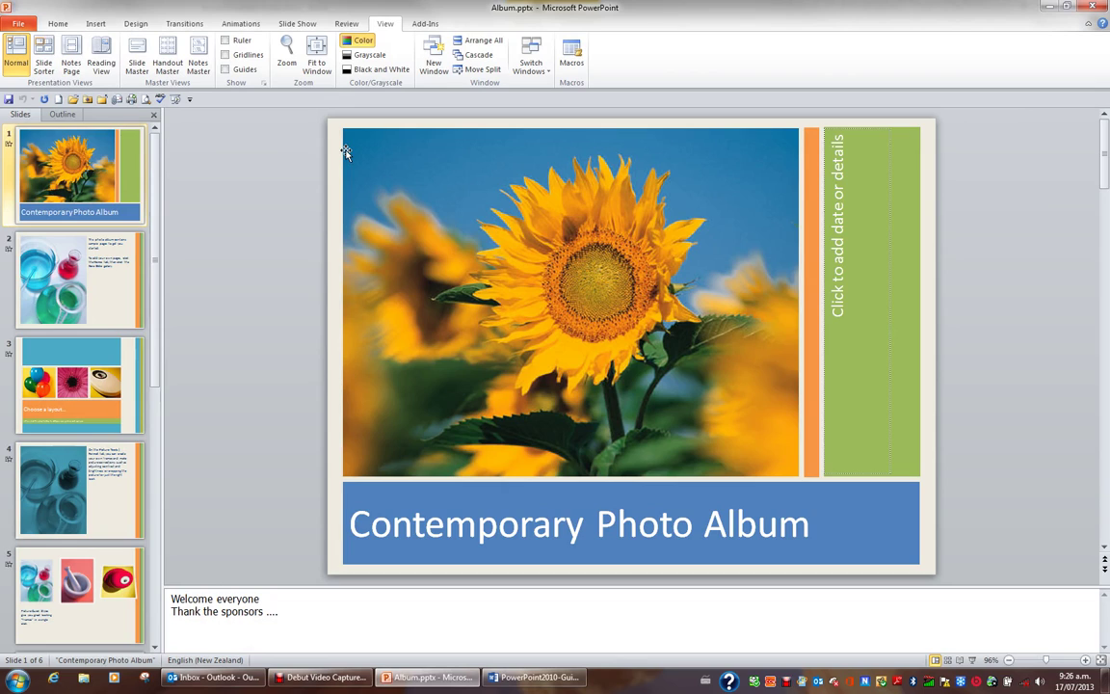
key(ctrl+w)
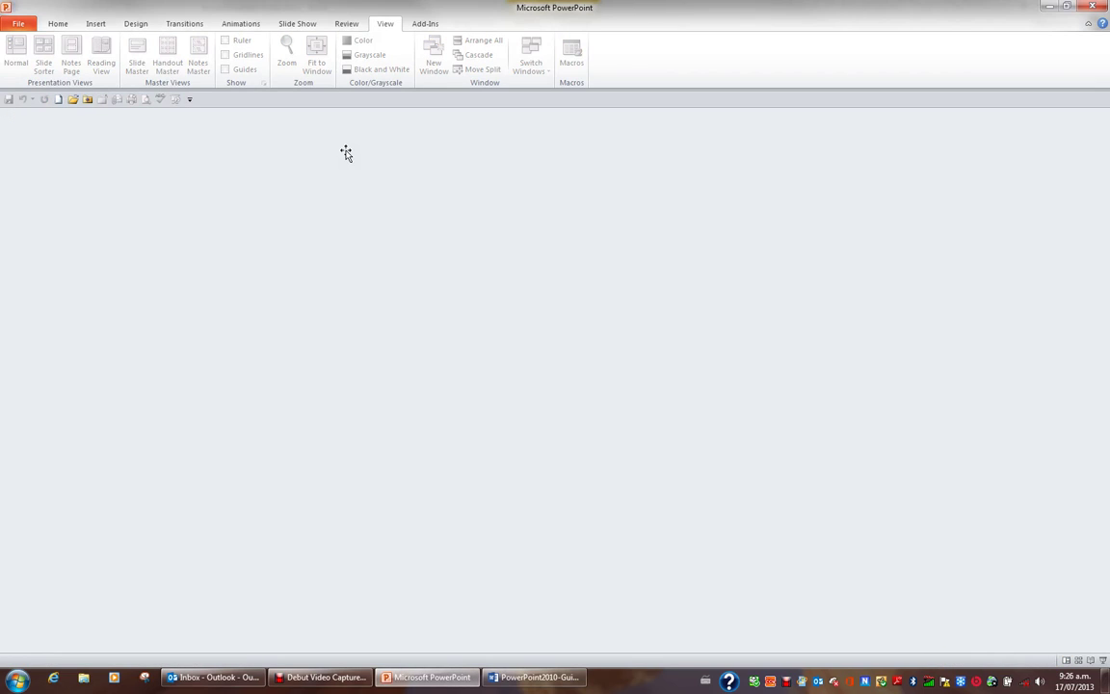